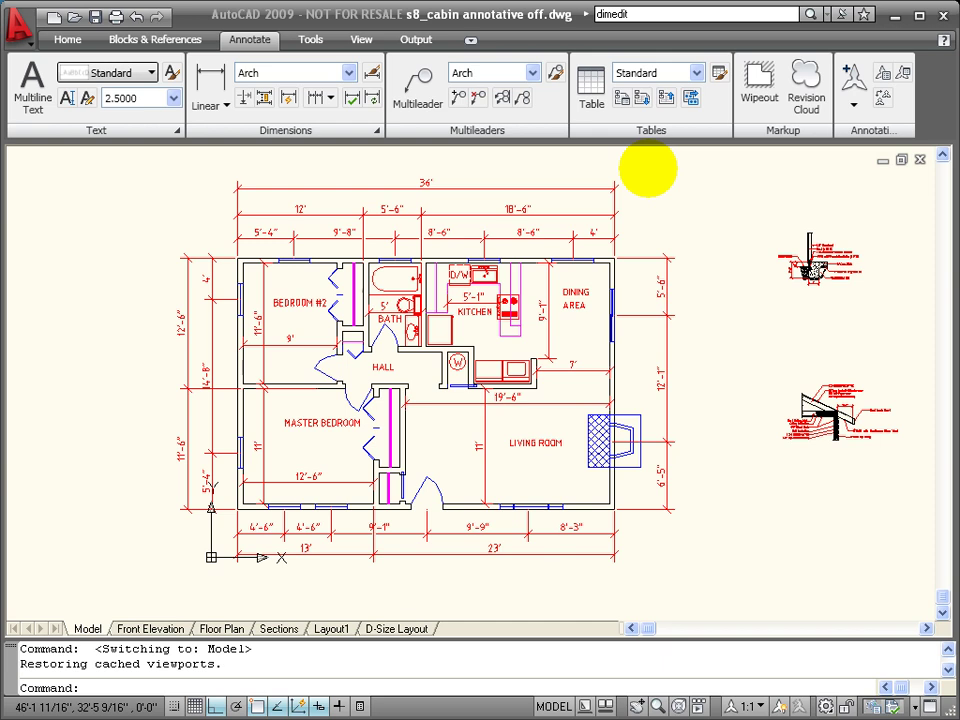
Turn Snap on with F9 in the s8_cabin annotative off drawing's model space.
key("F9")
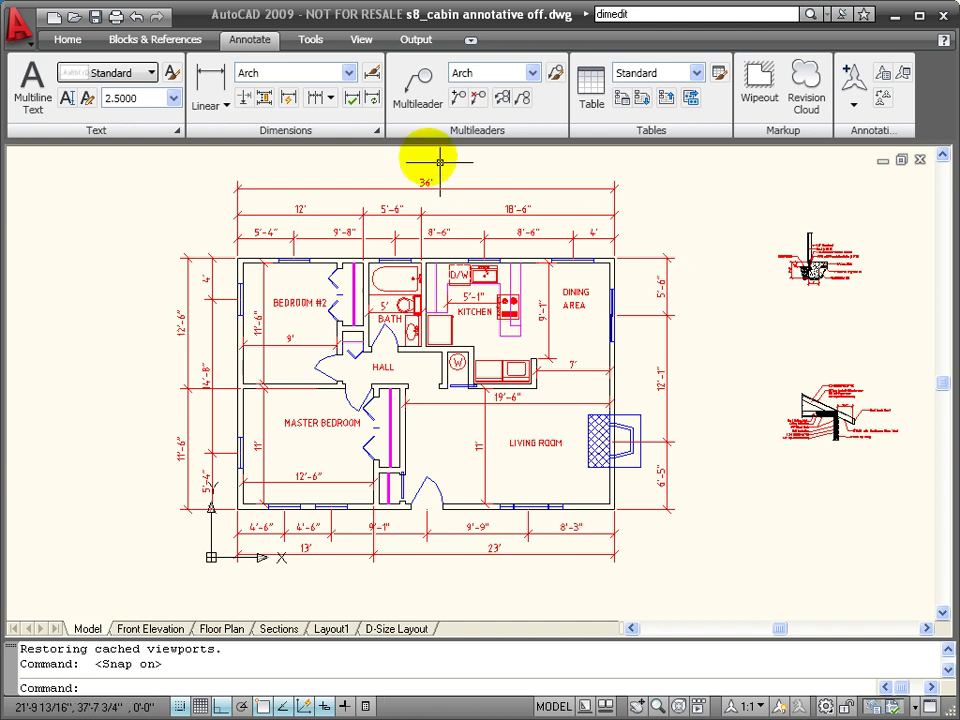
left_click(370, 77)
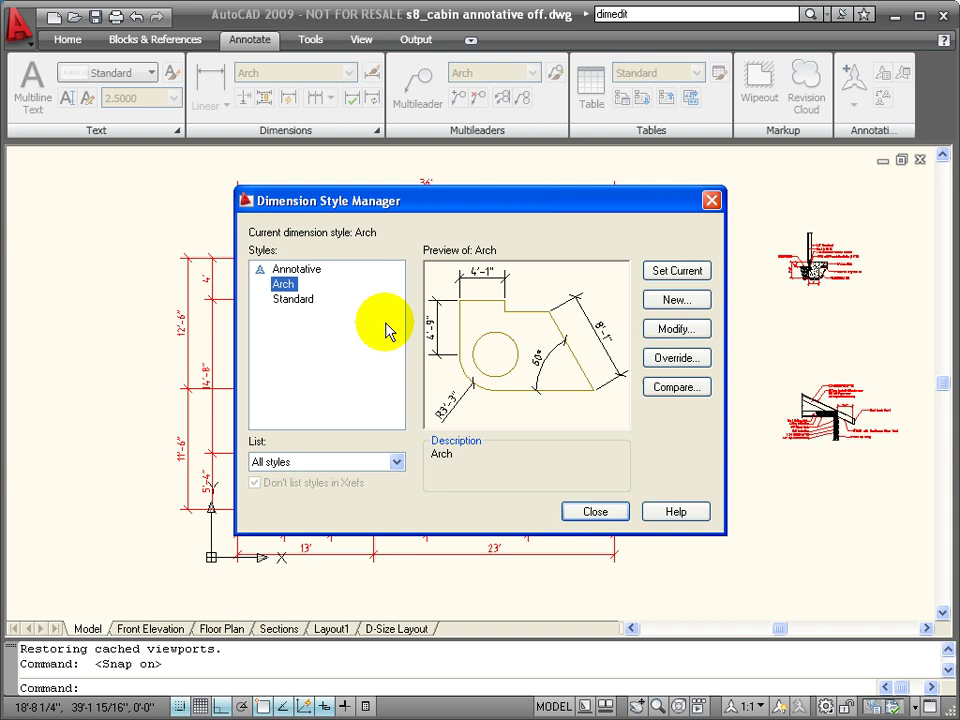
left_click(696, 332)
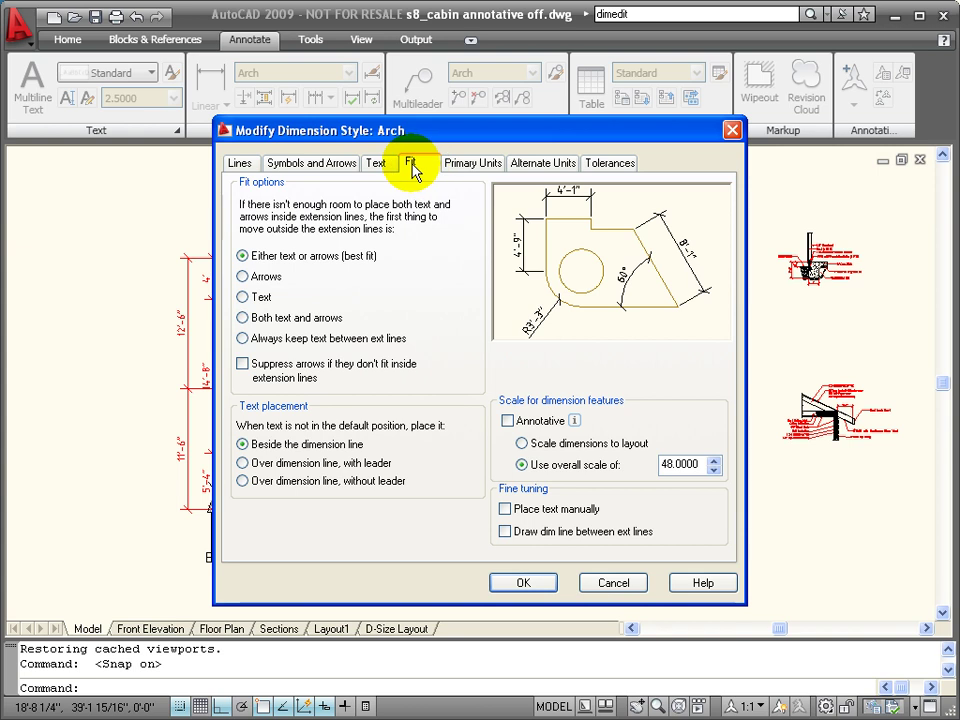
double_click(680, 464)
left_click(545, 586)
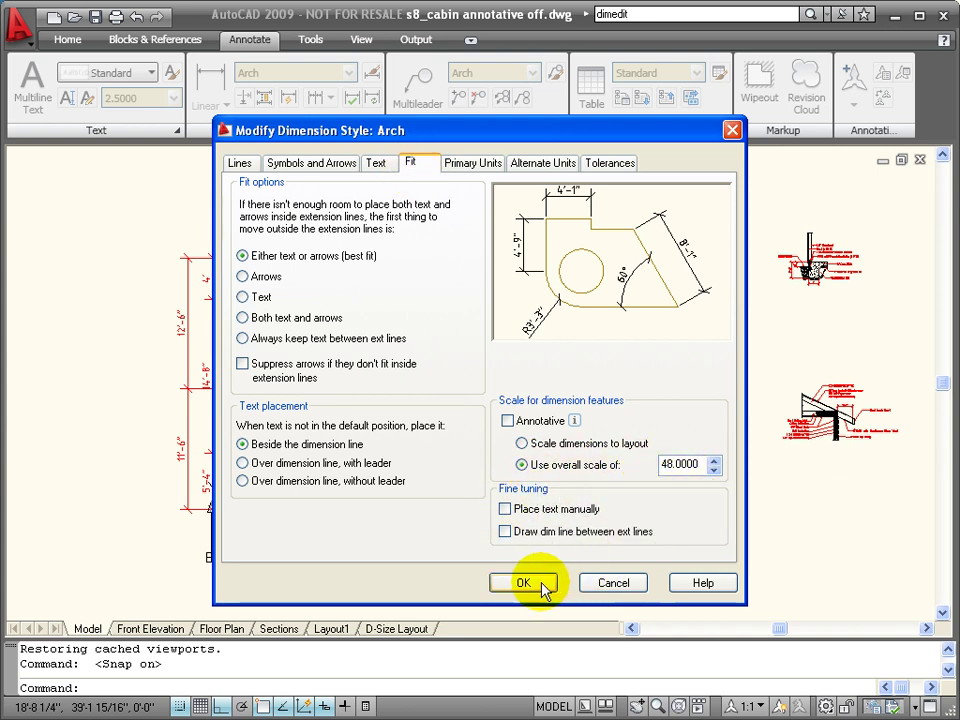
left_click(523, 583)
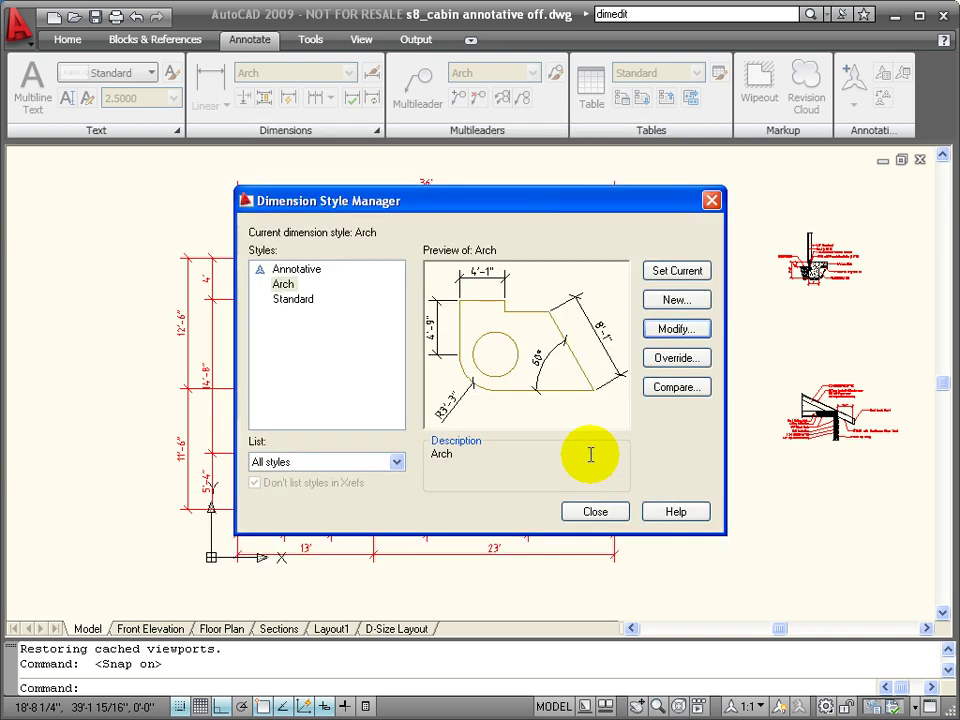
left_click(598, 512)
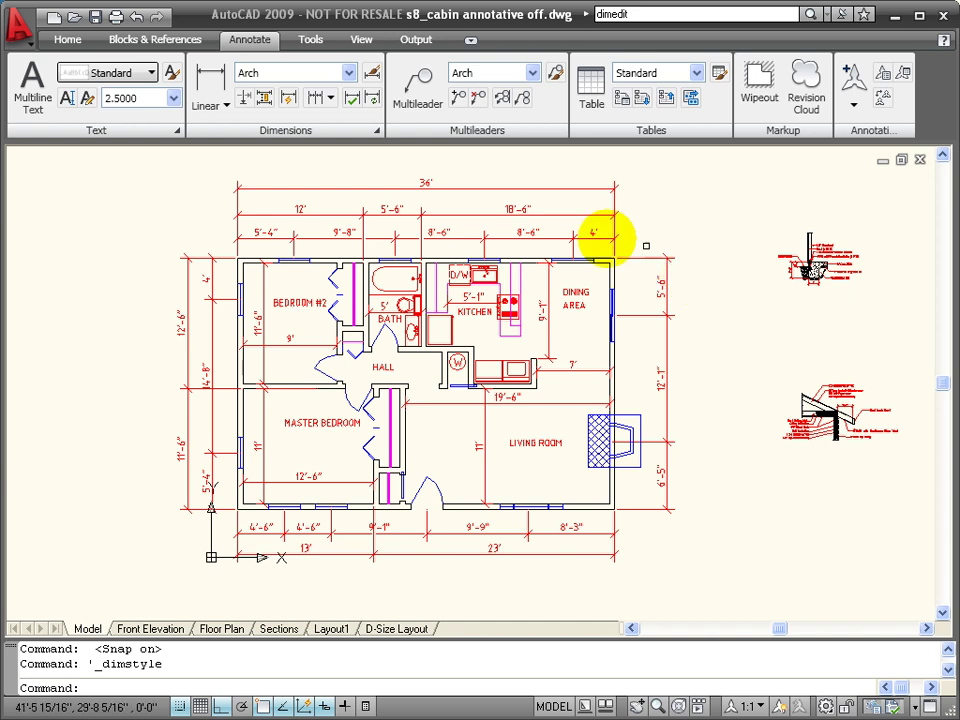
Switch to the D-Size Layout sheet and zoom in on its floor plan, kitchen and bath viewports.
left_click(400, 629)
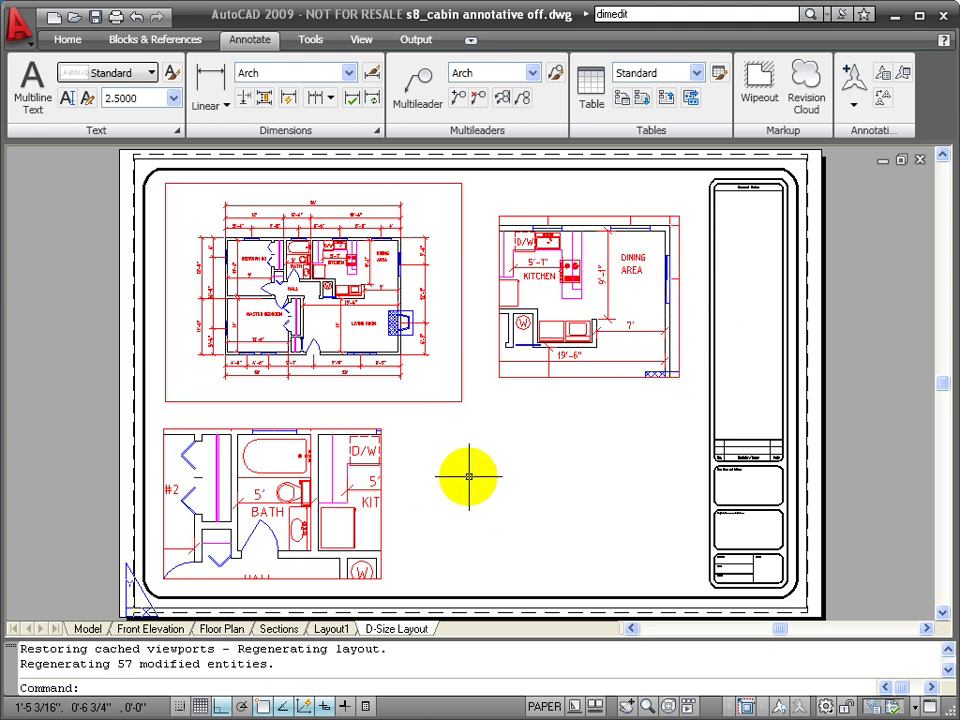
scroll(390, 405, "up", 2)
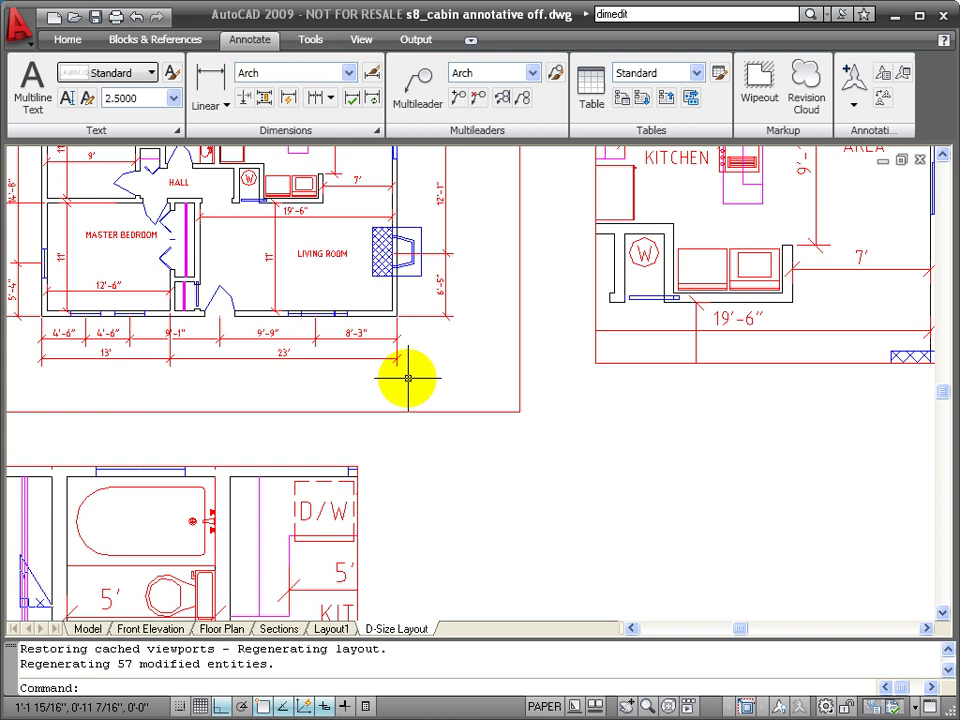
scroll(407, 381, "up", 2)
scroll(484, 514, "down", 2)
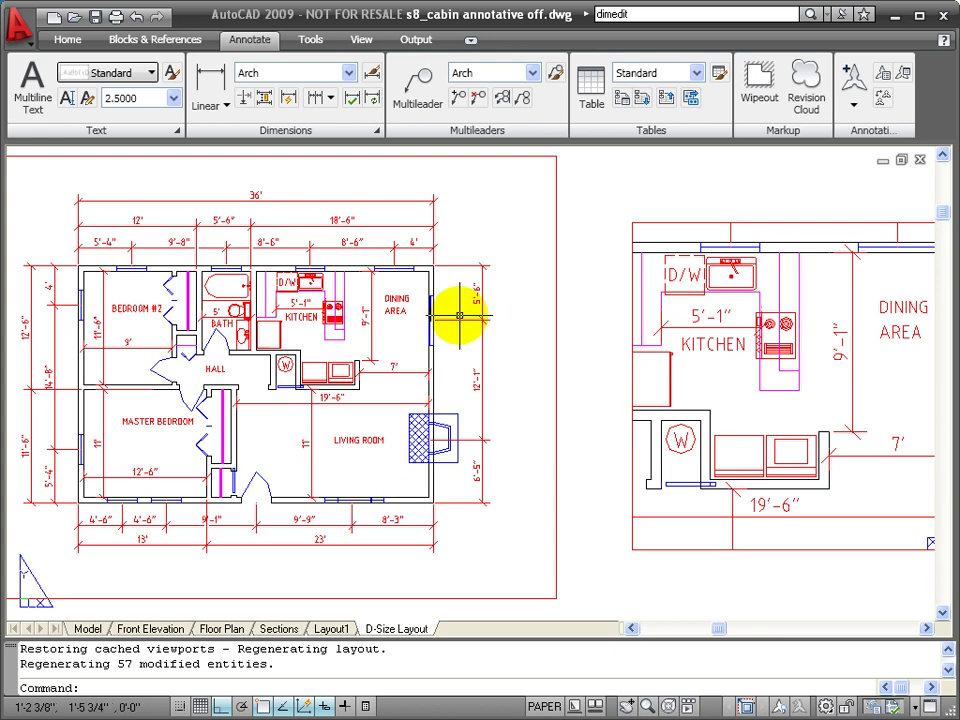
middle_click_drag(567, 333, 287, 287)
scroll(287, 287, "up", 2)
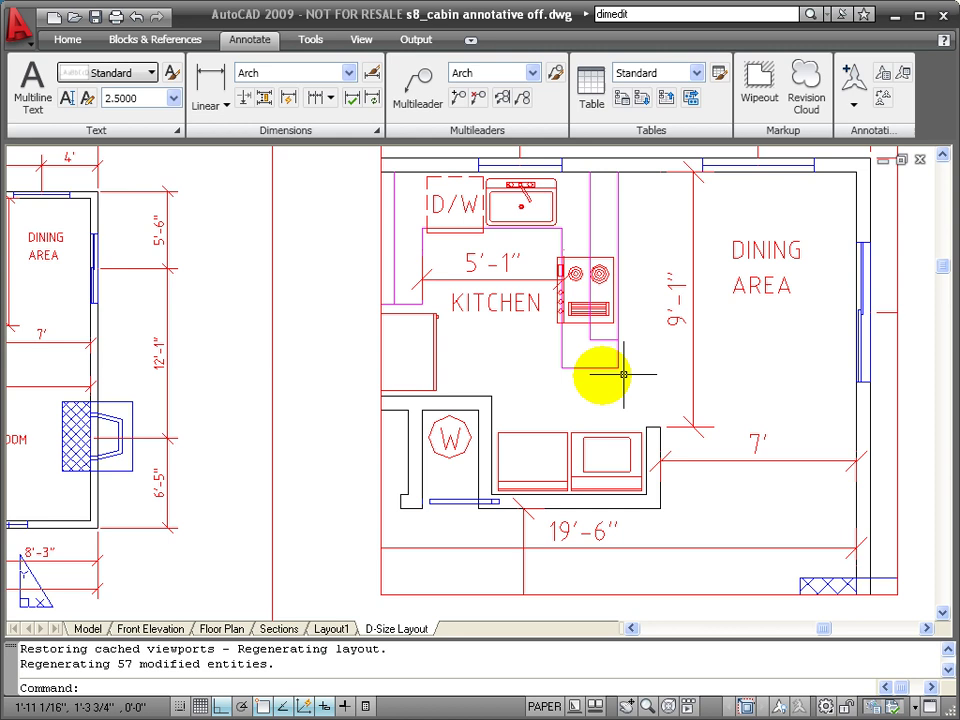
middle_click_drag(489, 392, 343, 388)
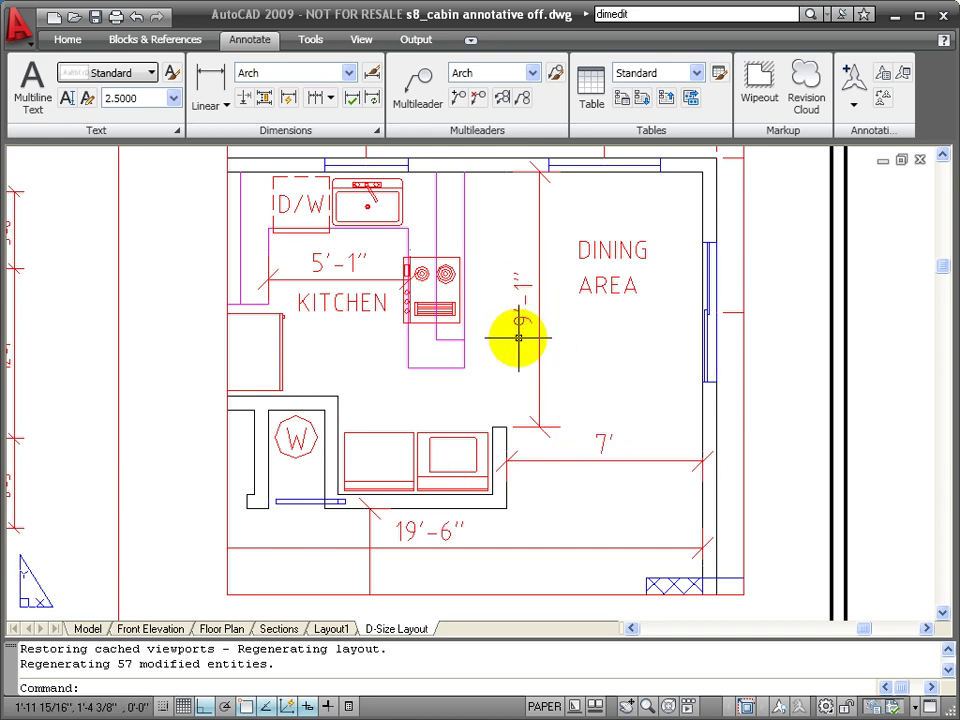
middle_click_drag(216, 501, 747, 182)
mouse_move(403, 471)
middle_mouse_down()
mouse_move(716, 163)
mouse_move(714, 197)
middle_mouse_up()
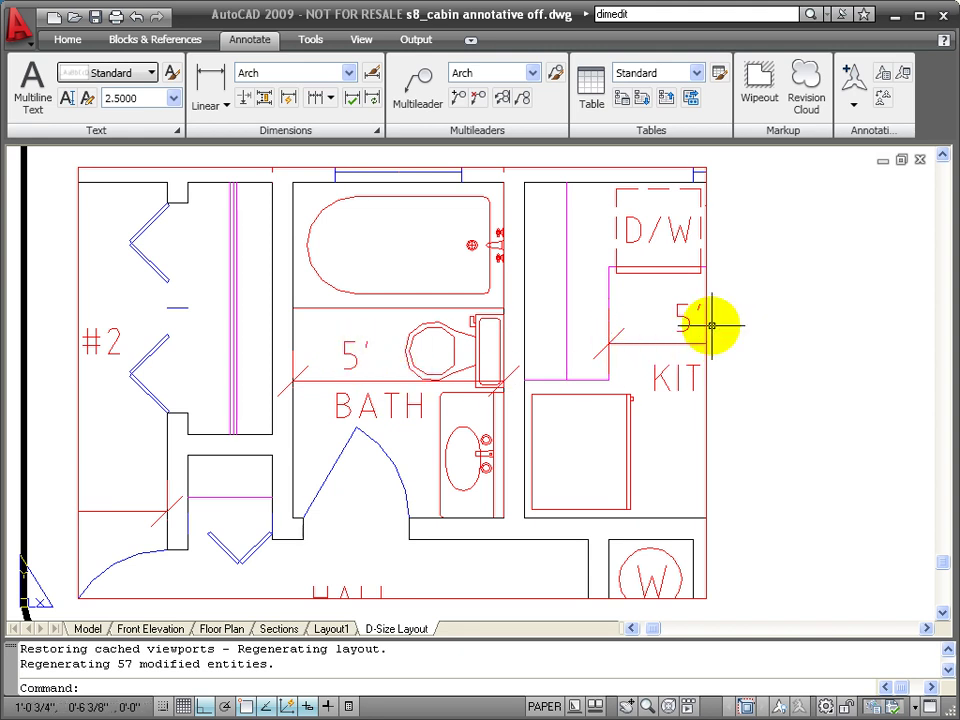
Zoom out and pan the layout sheet to bring the lower viewports into view.
scroll(714, 325, "down", 1)
scroll(714, 318, "down", 1)
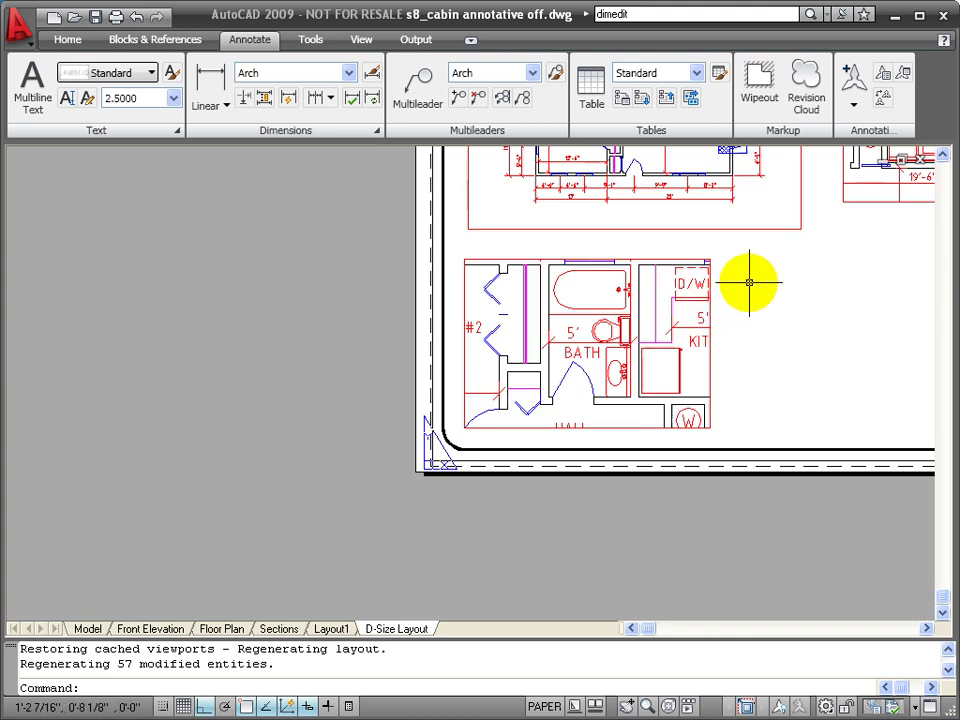
middle_click_drag(701, 328, 450, 489)
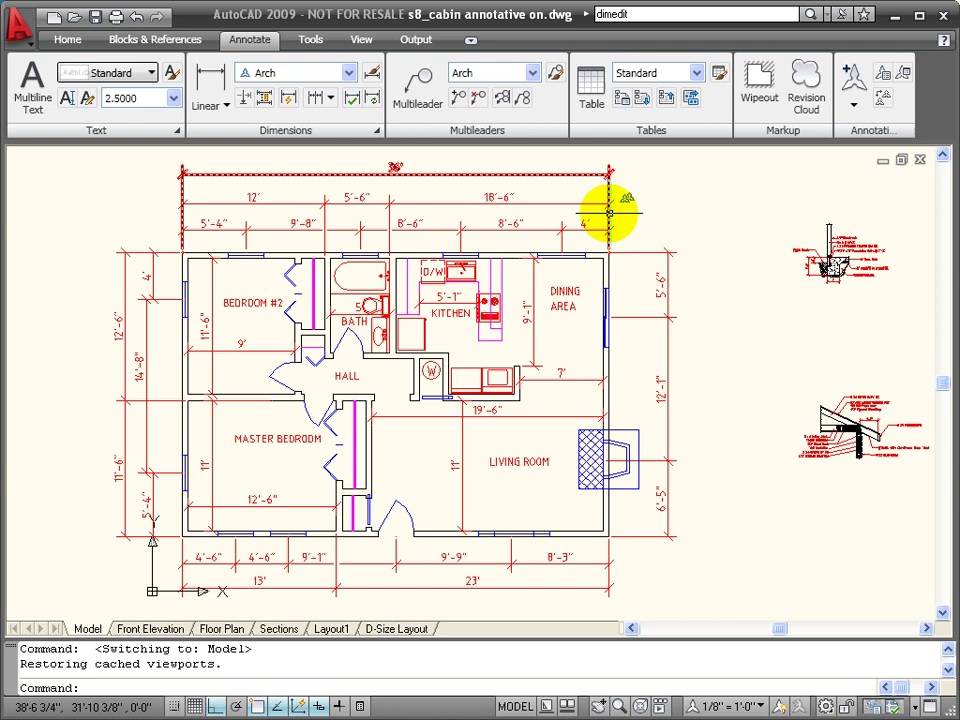
Use Add/Delete Scales on the 36' overall dimension to list its 1/2", 1/4" and 3/4" scales.
mouse_move(609, 212)
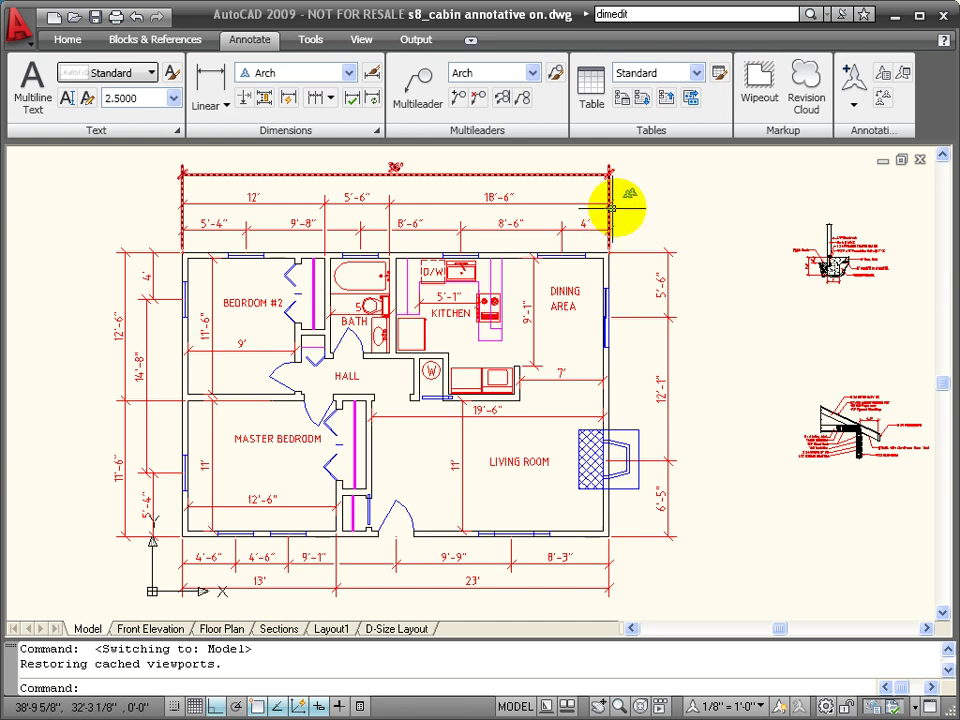
left_click(904, 76)
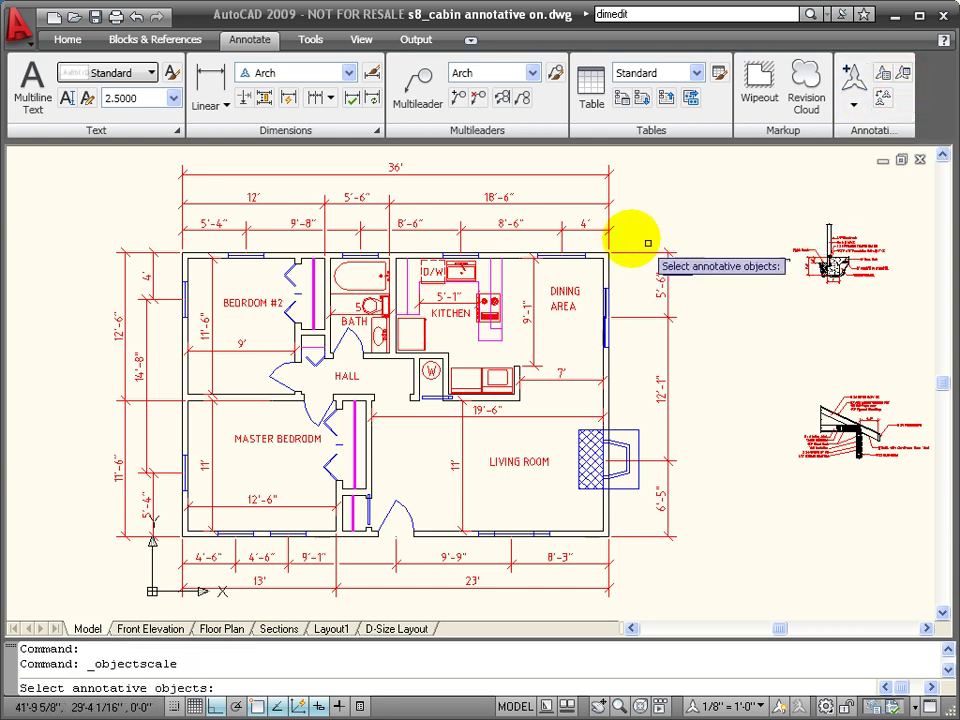
left_click(607, 186)
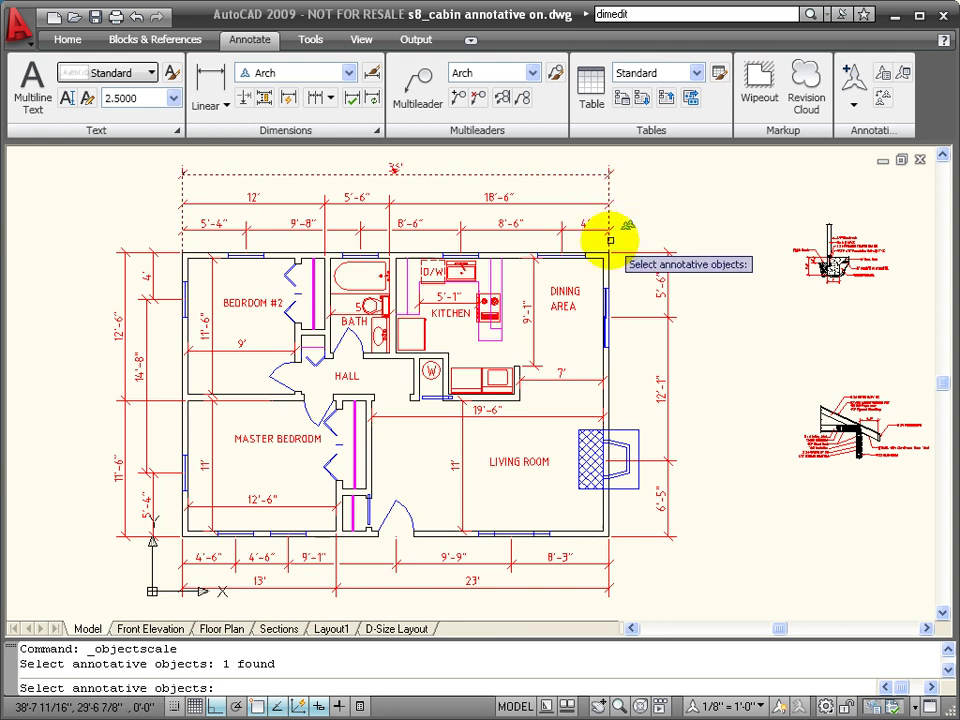
key("Return")
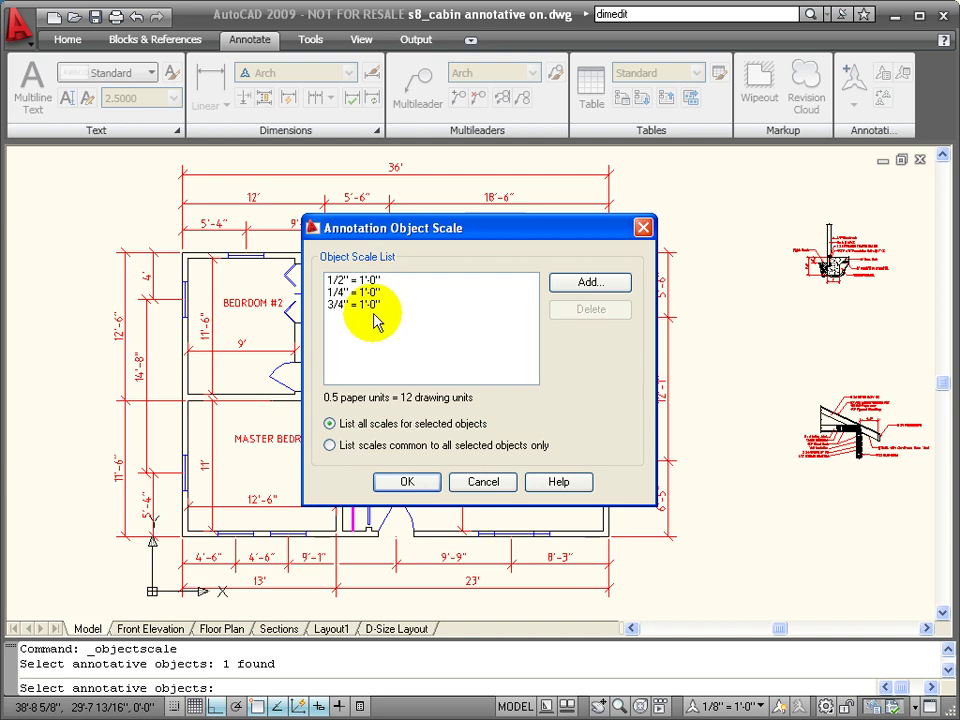
Close the Annotation Object Scale list and return to the D-Size Layout sheet.
left_click(406, 483)
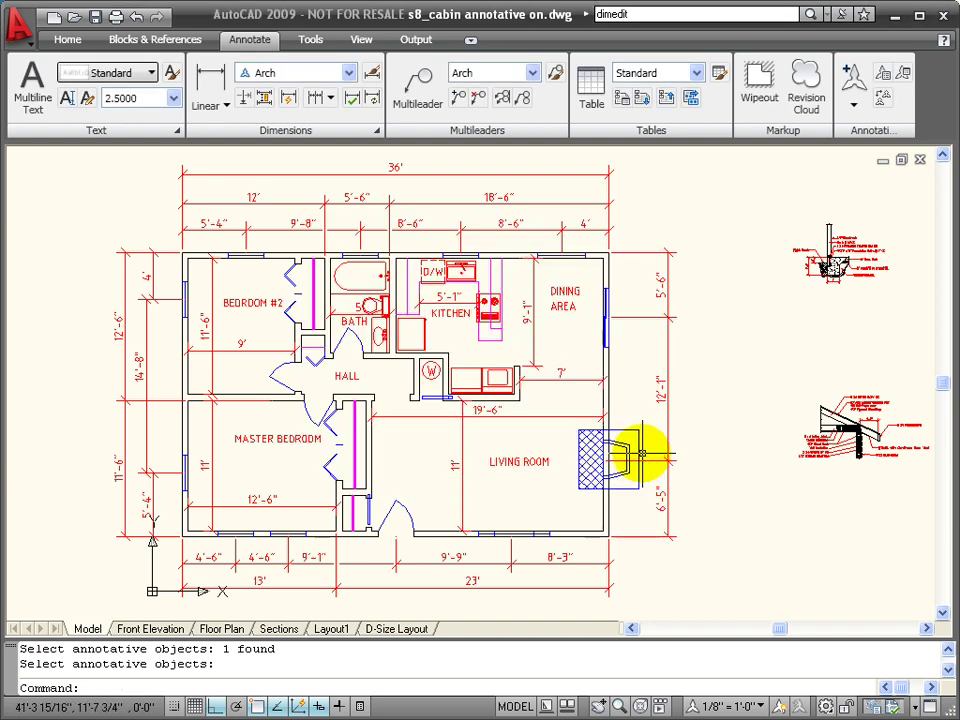
left_click(396, 629)
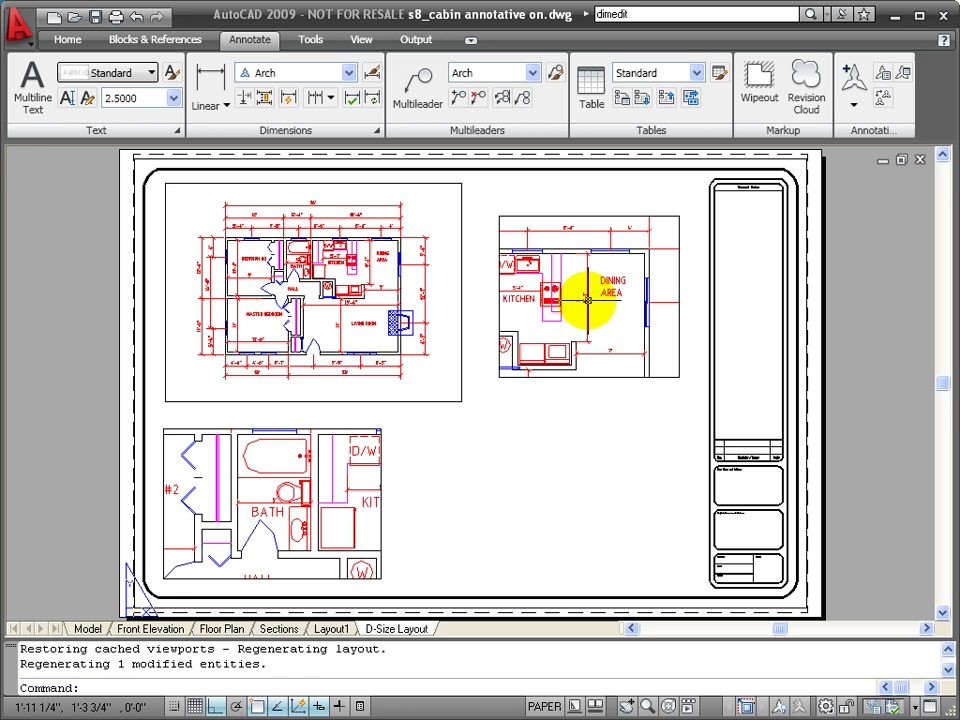
left_click(680, 300)
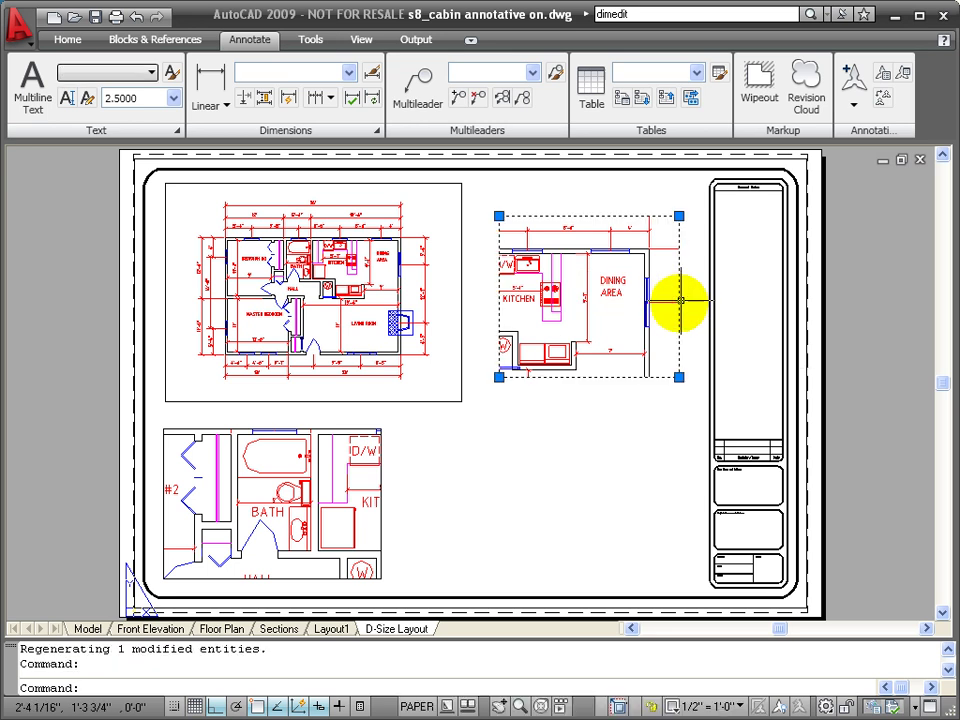
left_click(733, 706)
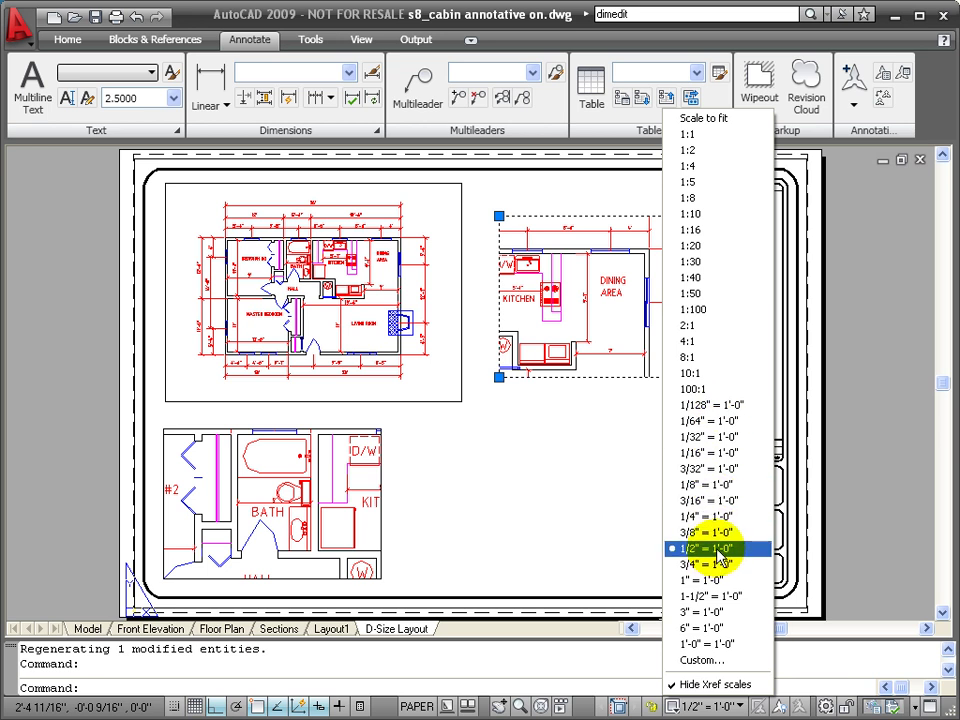
left_click(716, 565)
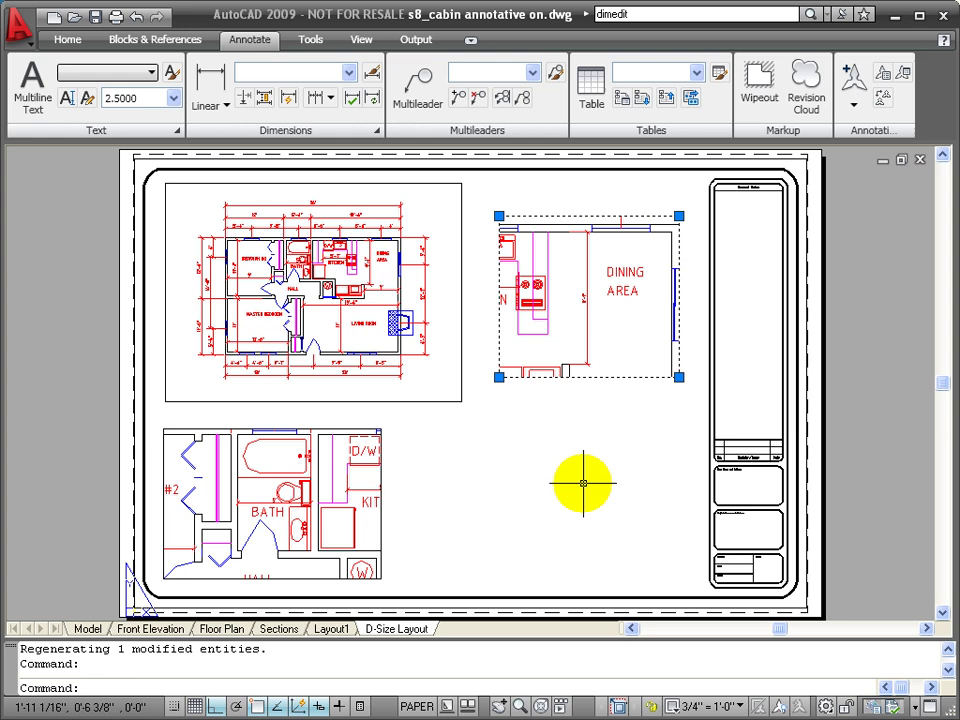
left_click(739, 707)
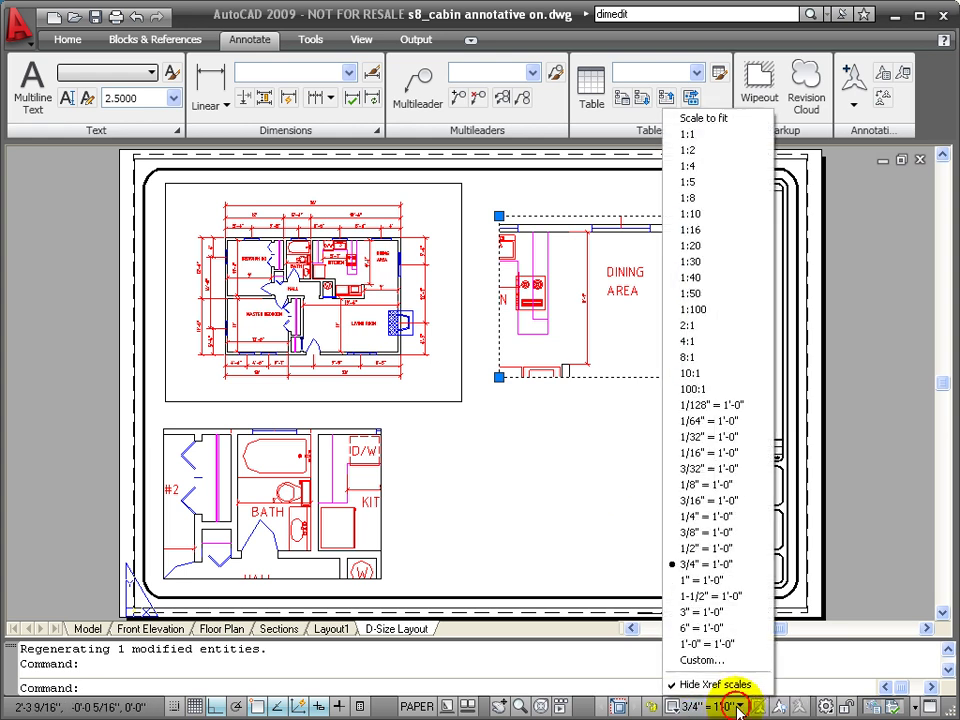
left_click(690, 229)
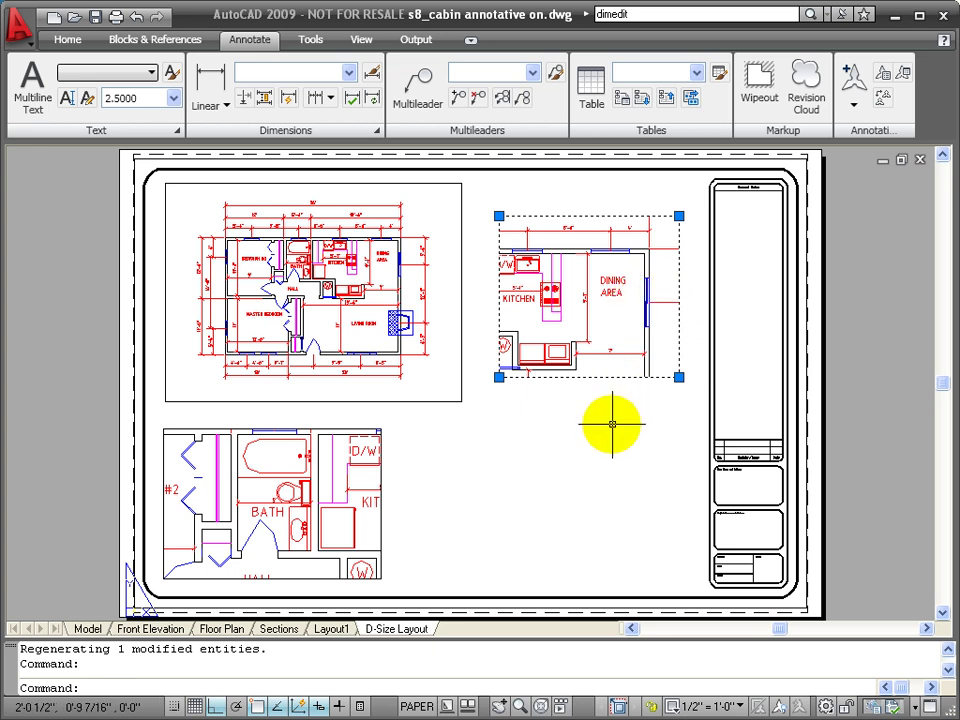
key("Escape")
key("Escape")
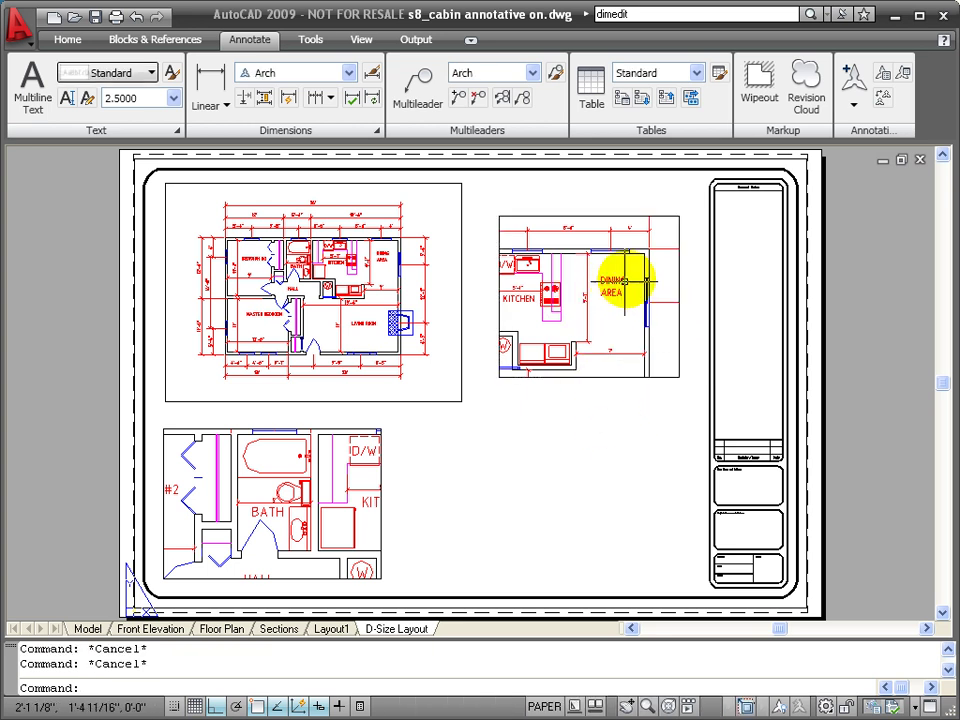